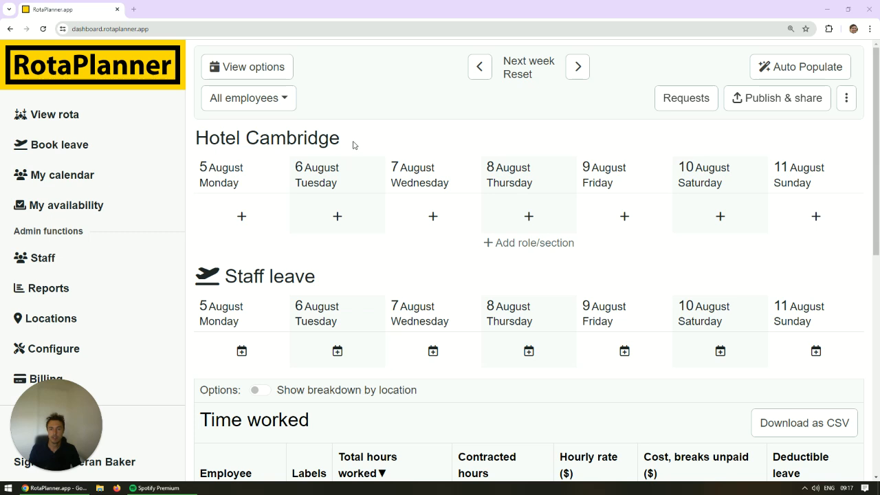
Look at the Locations page and its form for adding a location, and return to the Hotel Cambridge rota.
drag(359, 146, 224, 140)
click(224, 140)
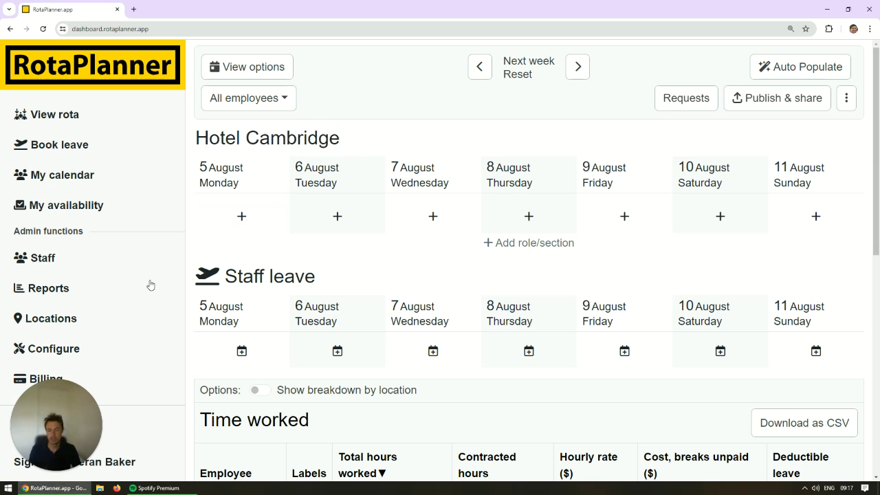
click(69, 322)
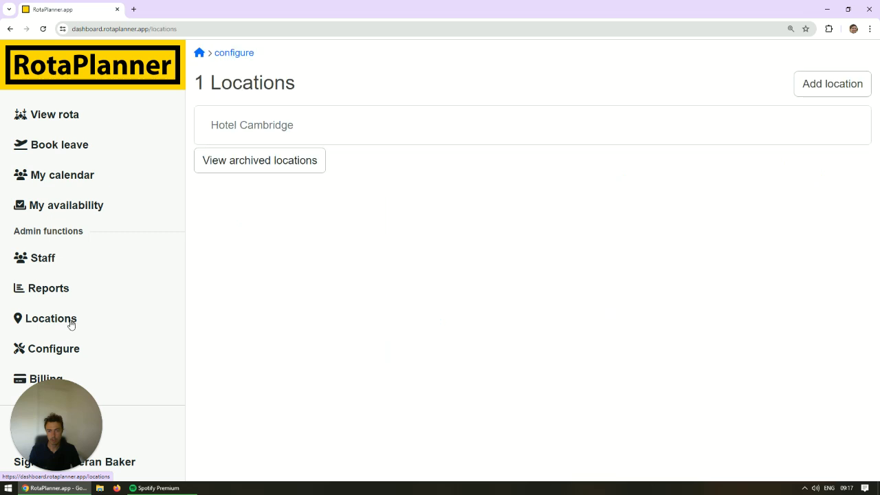
click(805, 93)
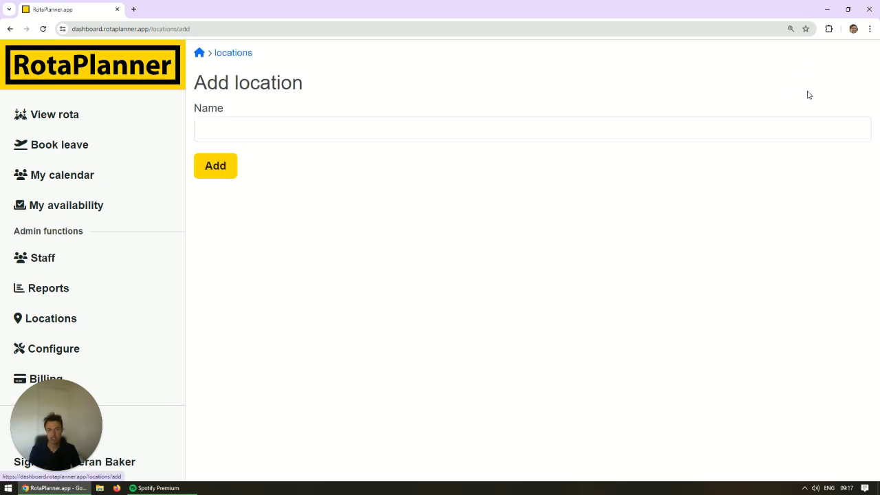
click(229, 55)
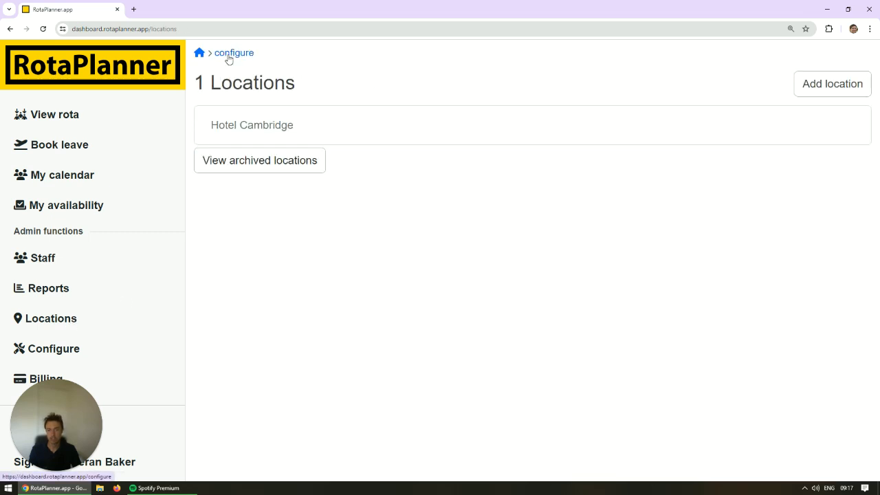
click(156, 72)
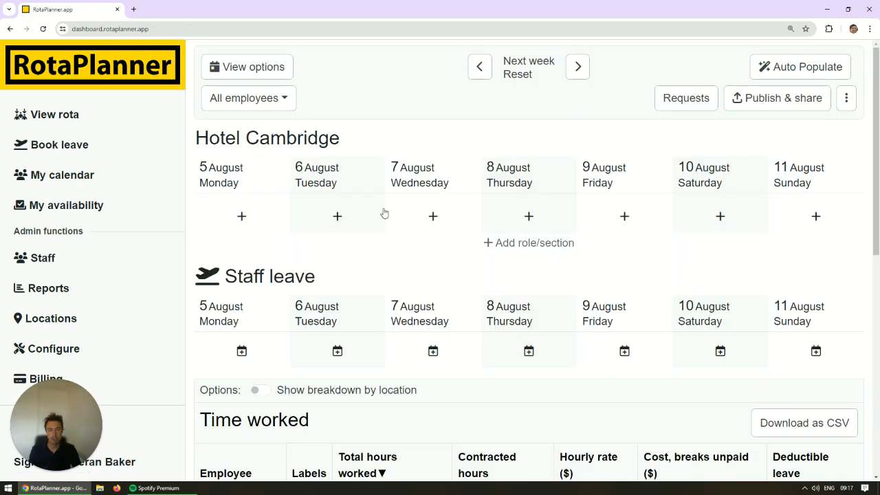
Add a rota section titled Receptionist that requires the existing Receptionist skill.
click(509, 249)
click(321, 235)
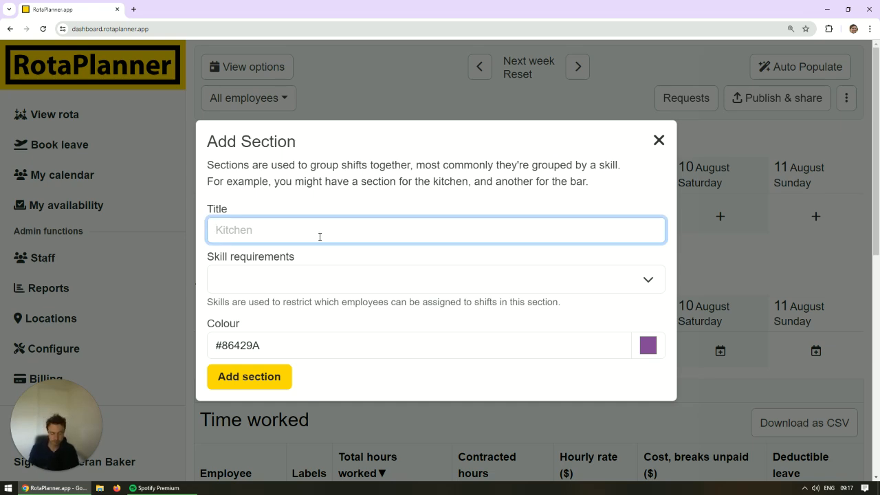
text(Receo)
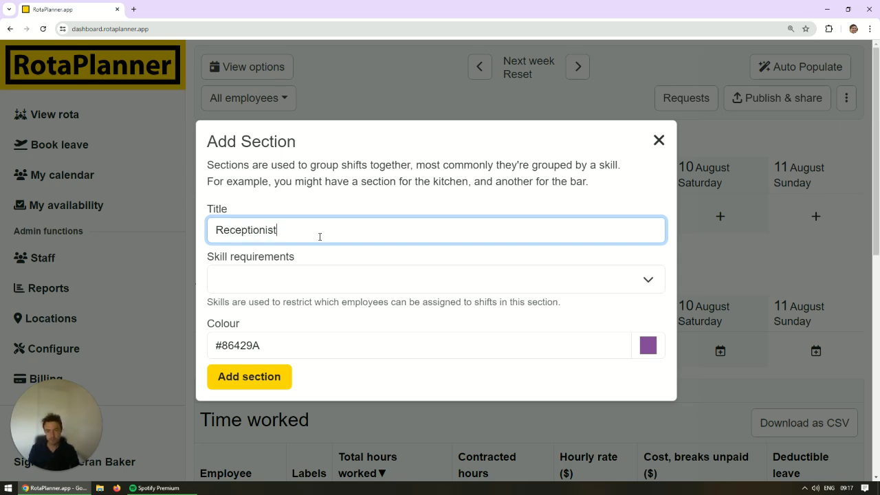
click(307, 277)
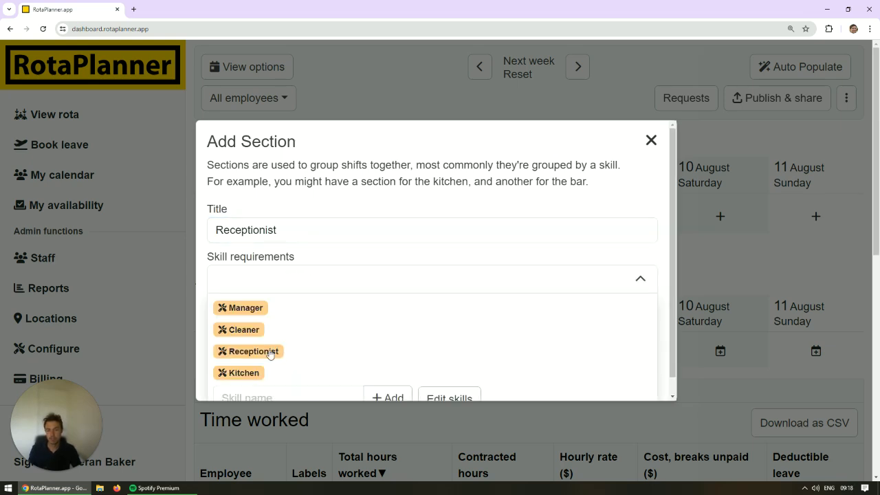
scroll(265, 361, down, 1)
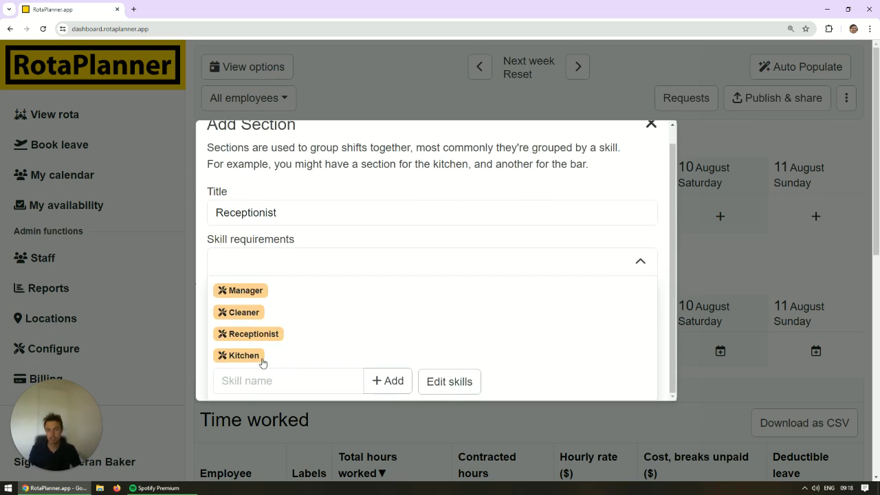
click(275, 380)
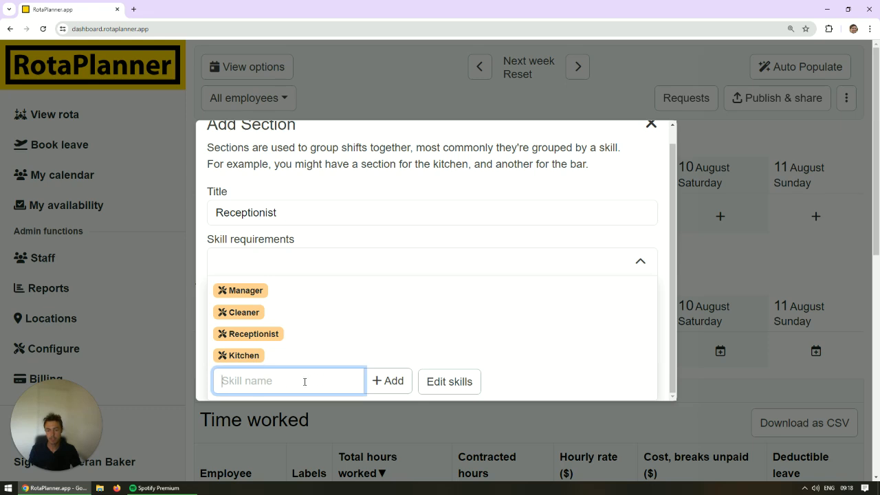
text(R)
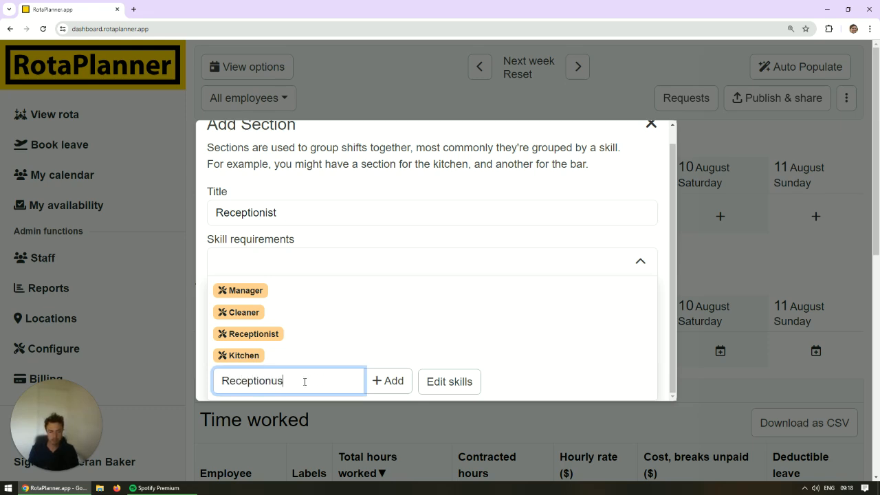
text(eceptionist)
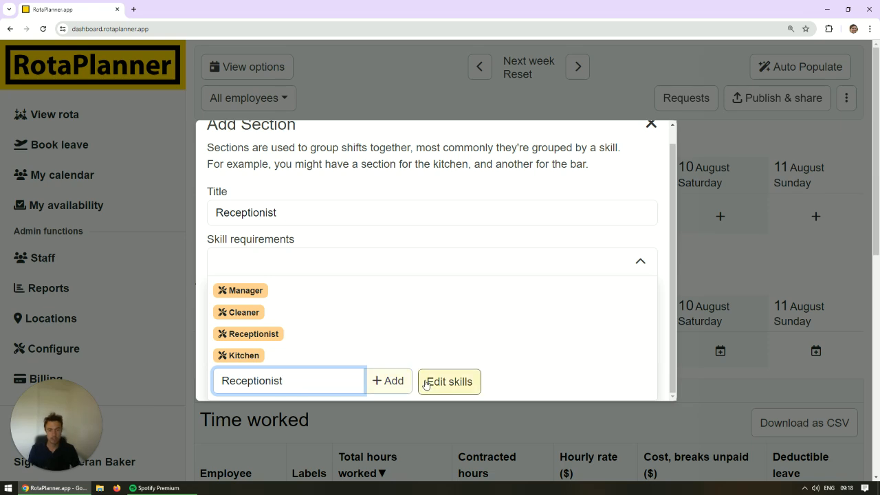
click(272, 335)
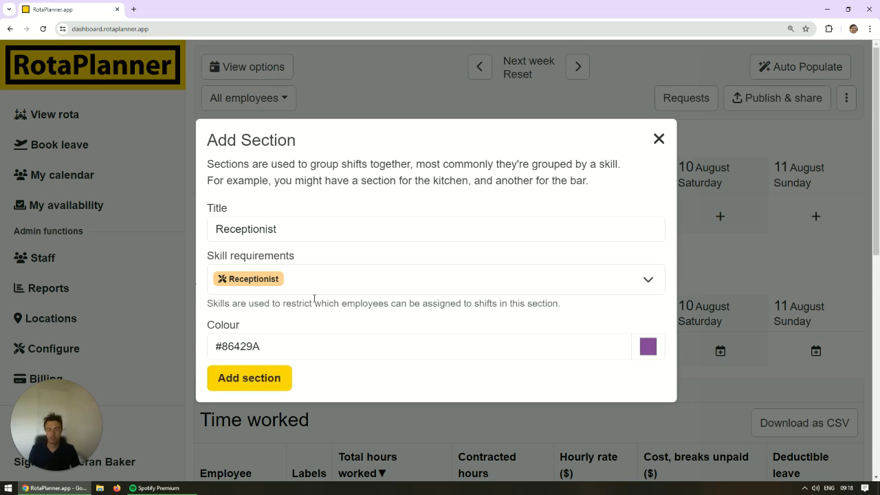
click(269, 380)
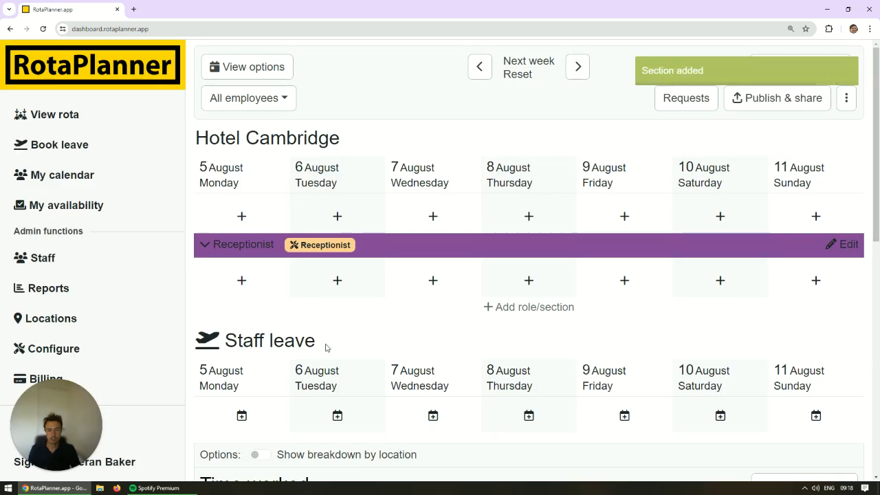
Start another rota section below the Receptionist section and title it Cleaners.
click(501, 314)
click(273, 233)
text(Kitchen)
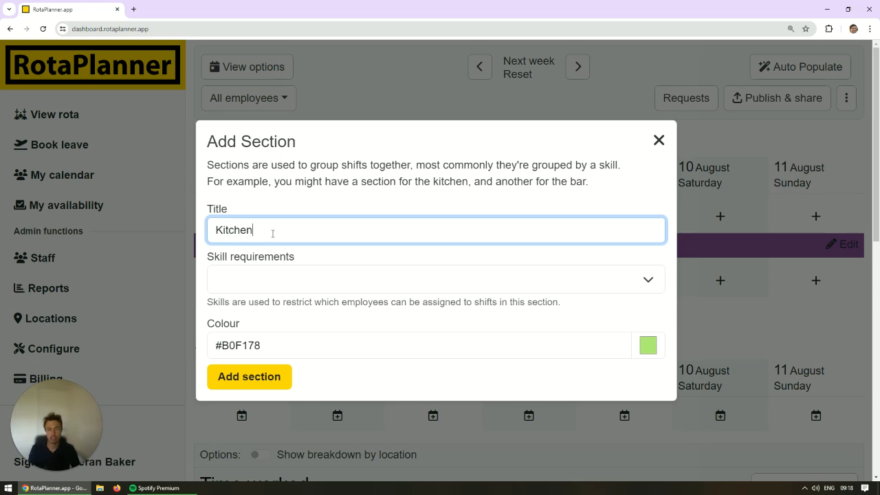
key(BackSpace)
key(BackSpace)
key(BackSpace)
key(BackSpace)
key(BackSpace)
key(BackSpace)
key(BackSpace)
text(Clea)
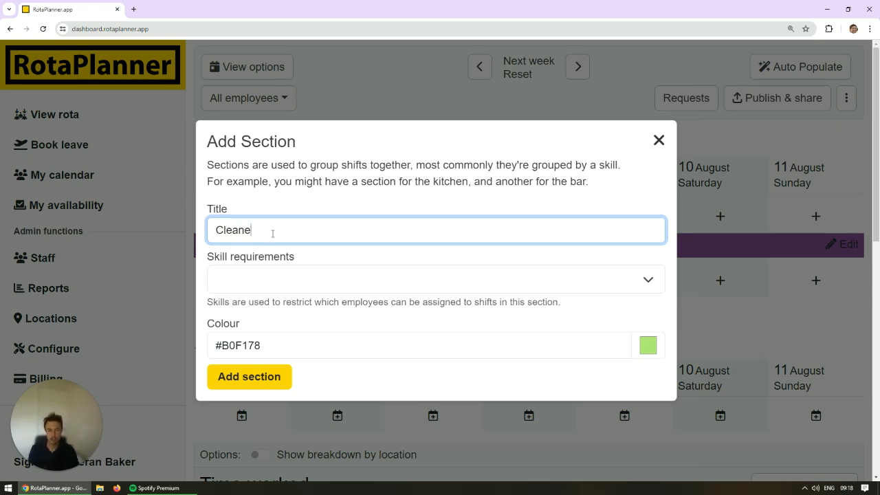
text(ners)
Set Cleaner as the required skill of the Cleaners section and add the section to the rota.
click(294, 279)
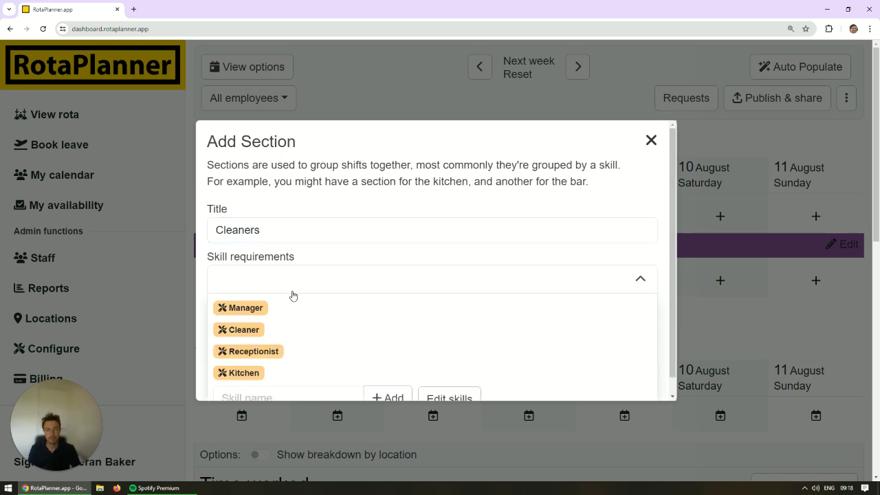
click(244, 330)
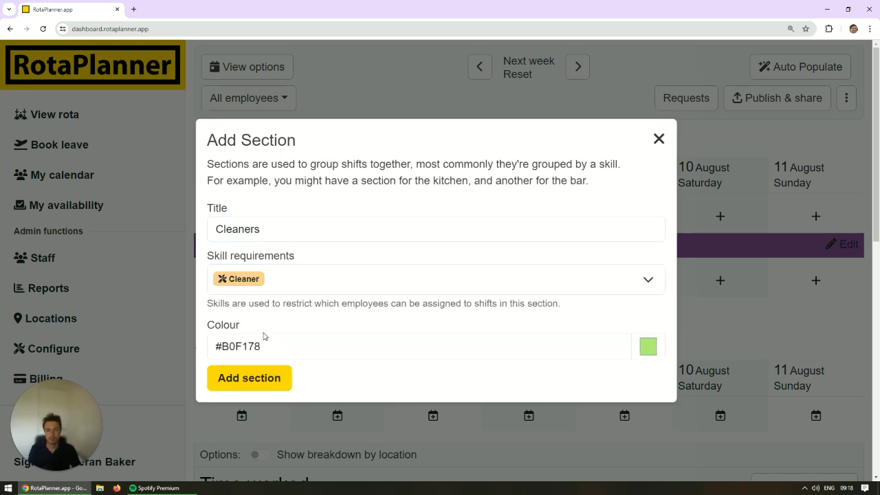
click(289, 289)
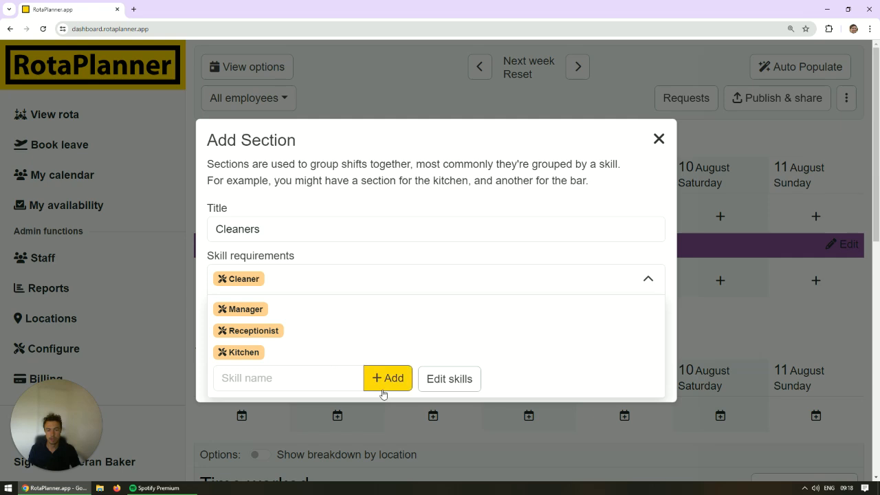
click(334, 285)
click(266, 383)
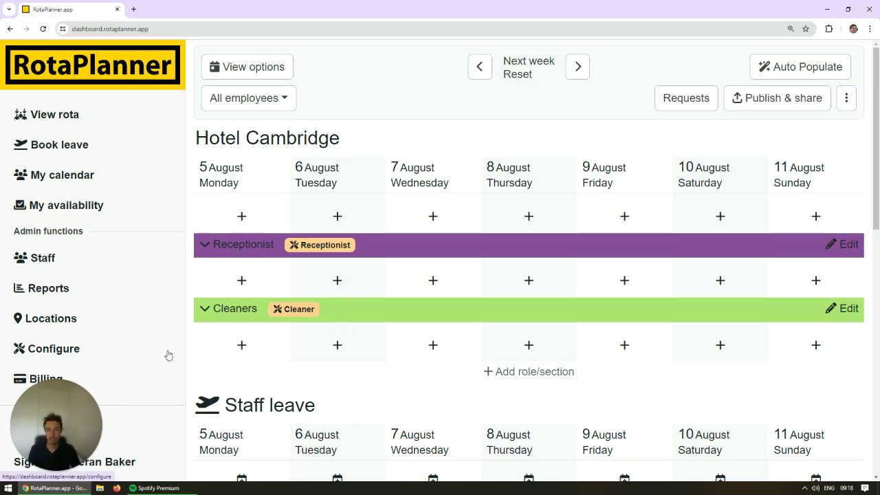
Add a new employee to the staff list with only the employee's name filled in and no location restriction.
click(71, 260)
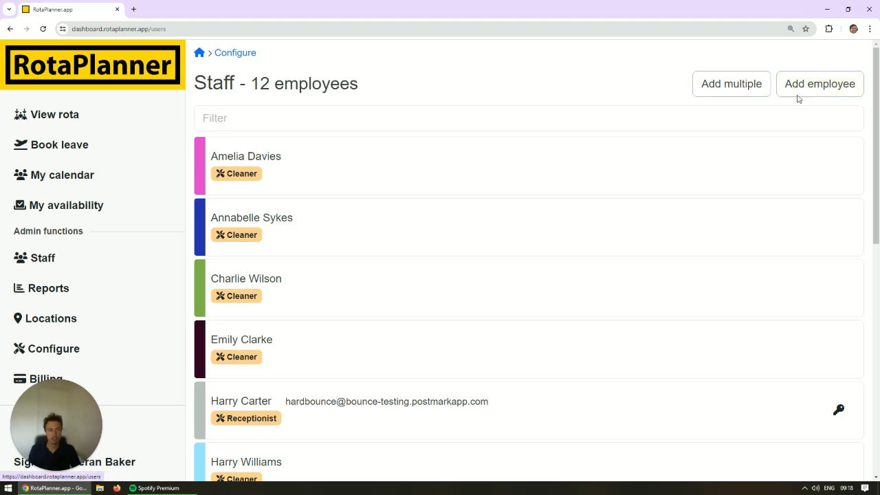
click(838, 86)
click(284, 138)
text(Jake)
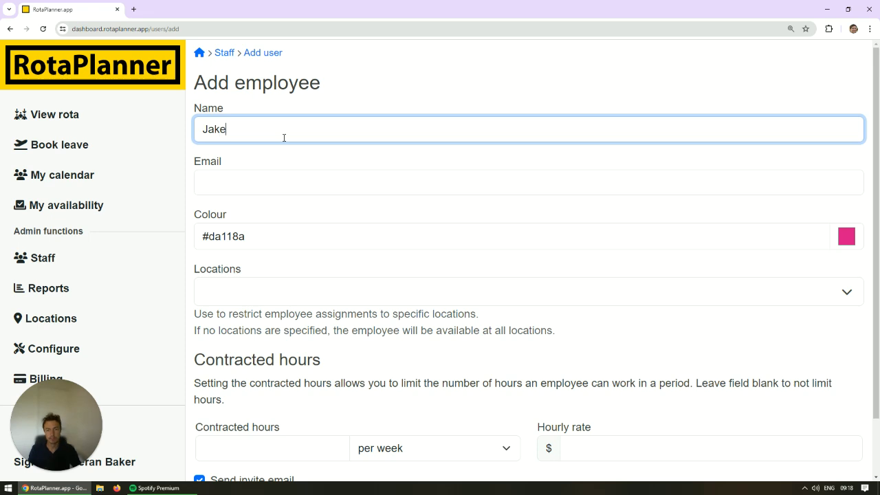
scroll(296, 250, down, 1)
scroll(310, 275, up, 1)
click(276, 302)
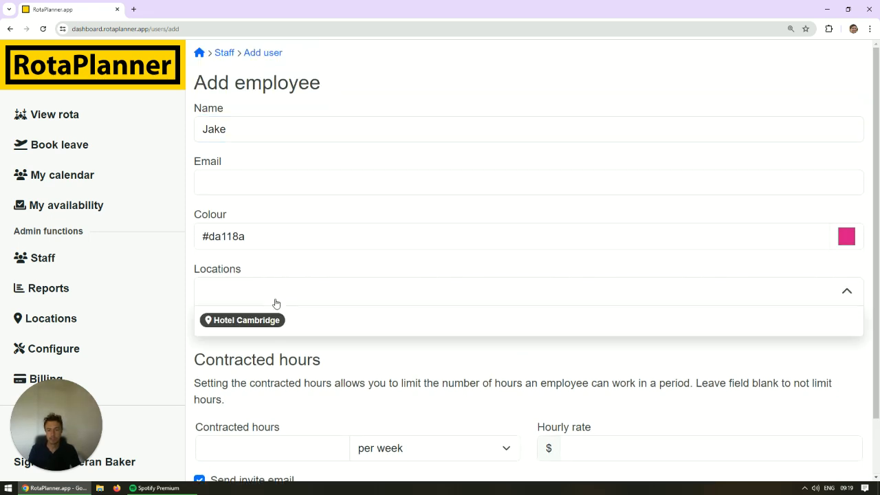
click(312, 353)
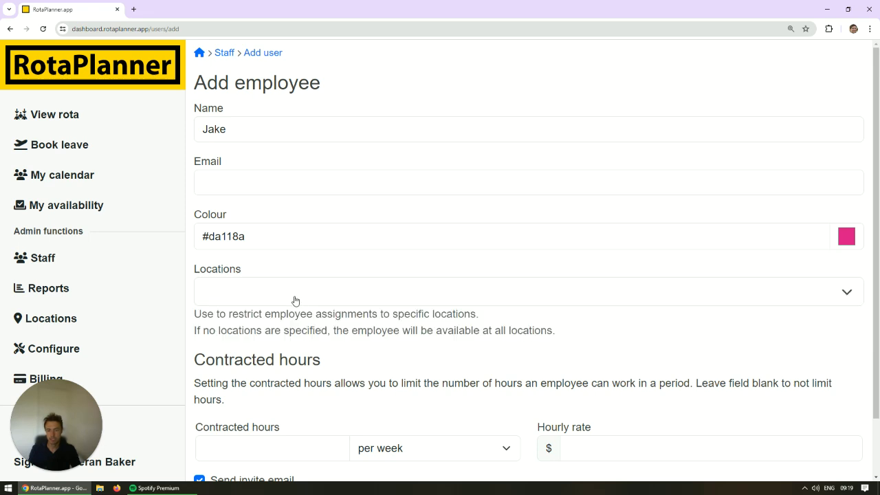
click(295, 300)
click(298, 300)
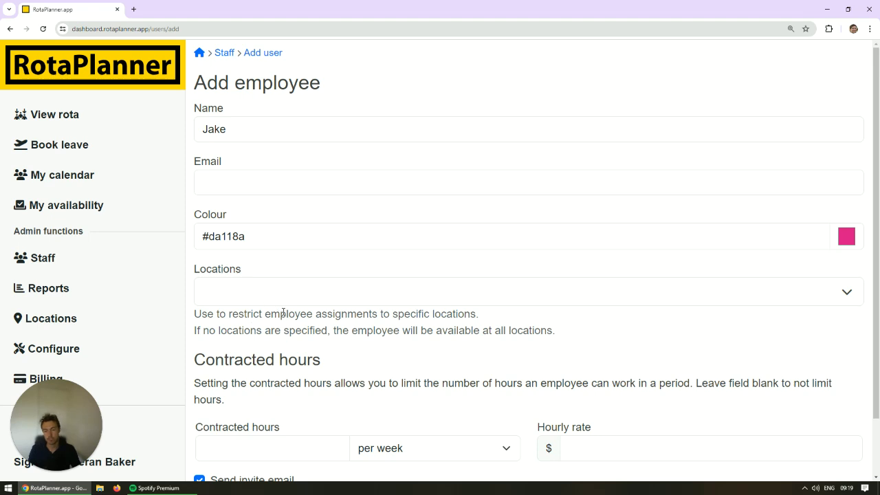
scroll(280, 313, down, 1)
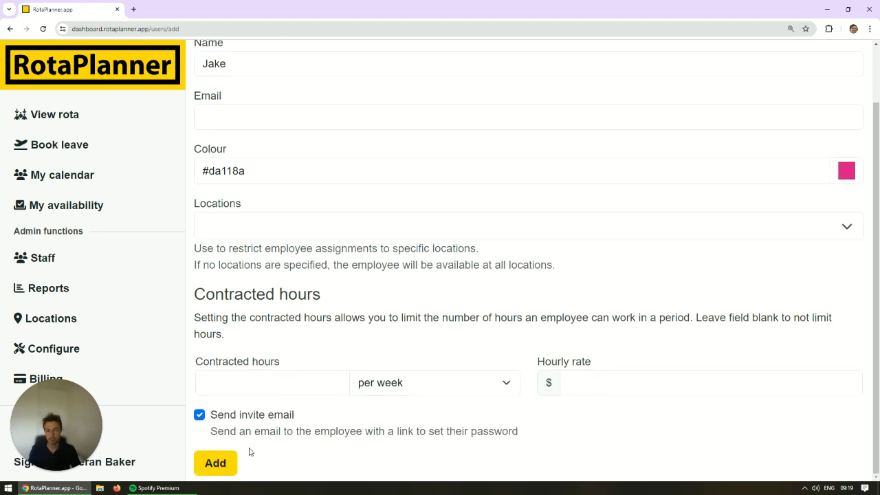
click(222, 463)
Filter the staff list by the new employee's name and open that employee's profile.
click(259, 118)
text(jake)
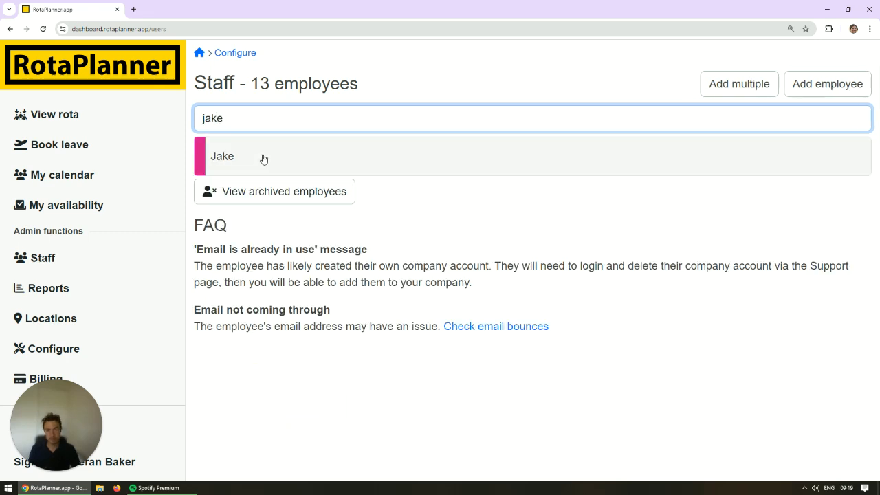
click(261, 159)
Assign the Receptionist skill to the new employee in the profile's categorisation settings.
scroll(268, 347, down, 1)
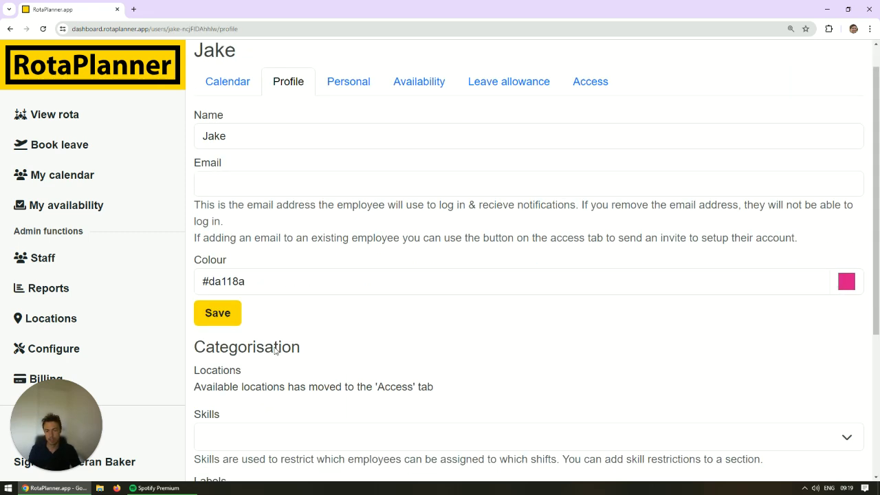
scroll(274, 351, down, 3)
click(242, 292)
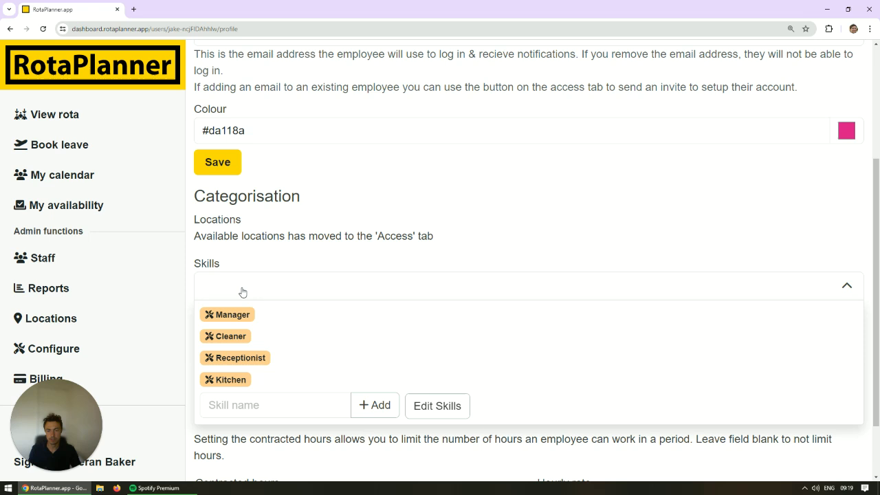
click(250, 363)
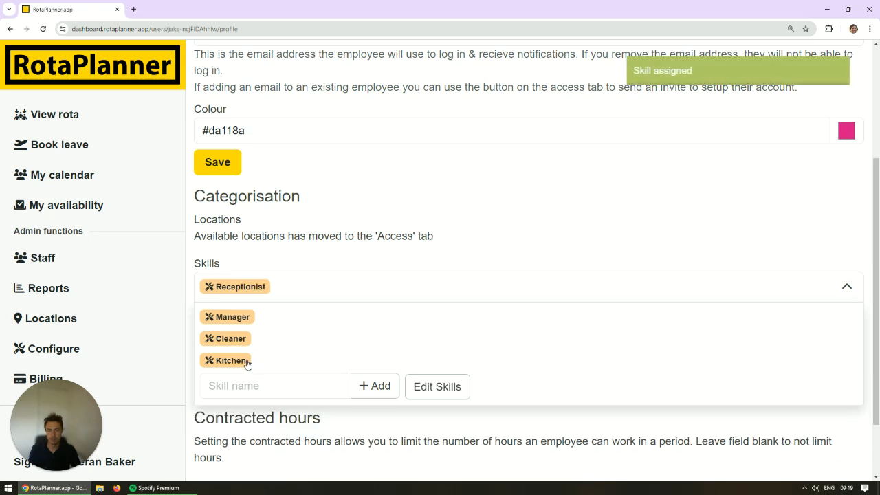
click(303, 253)
scroll(298, 316, up, 3)
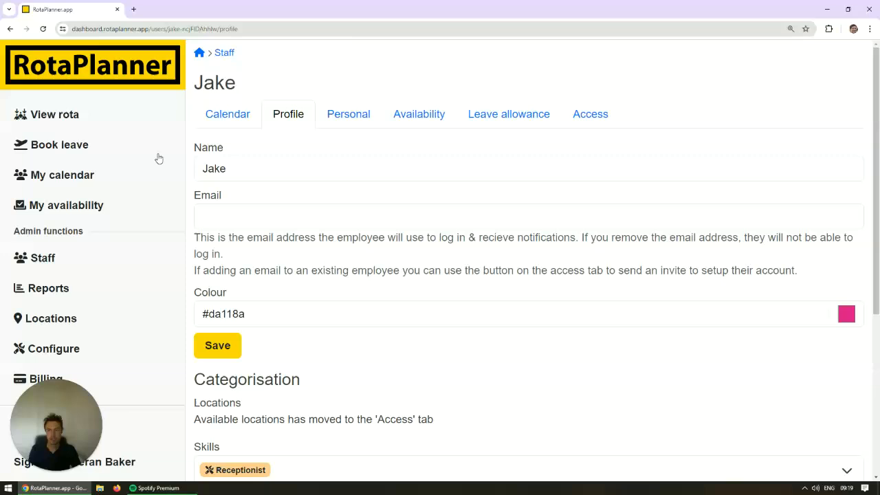
Start a Monday 5 August shift in the rota's Receptionist section, titled Reception, from 9:00 to 17:00 with a 30-minute break.
click(74, 115)
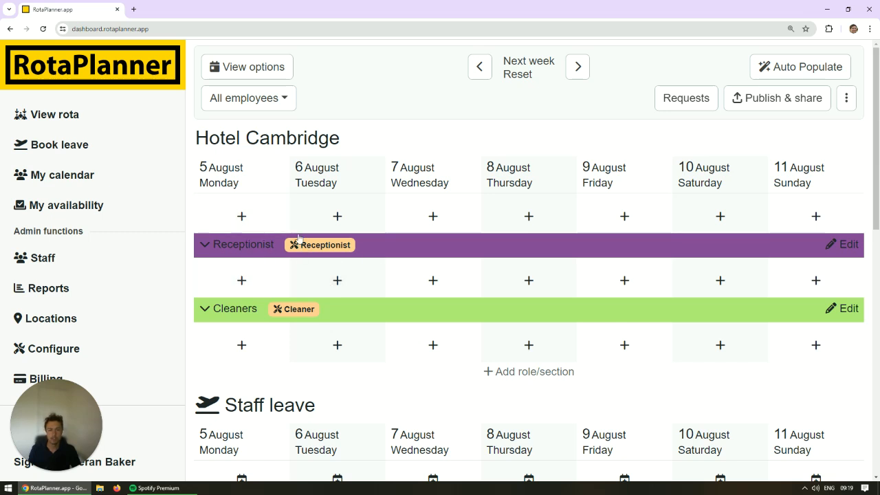
click(251, 285)
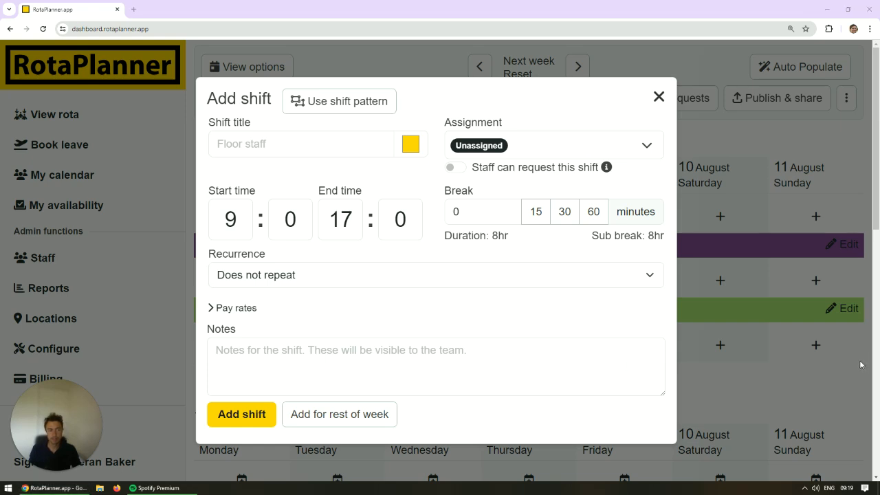
click(239, 224)
click(254, 144)
text(Reception)
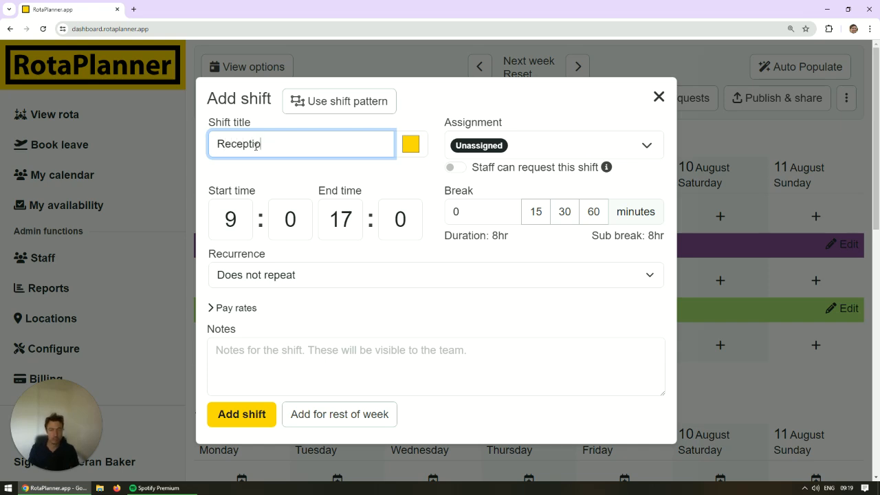
click(564, 213)
Make the Reception shift recur every weekday (Monday to Friday), leave it unassigned, and add it to the rota.
click(317, 278)
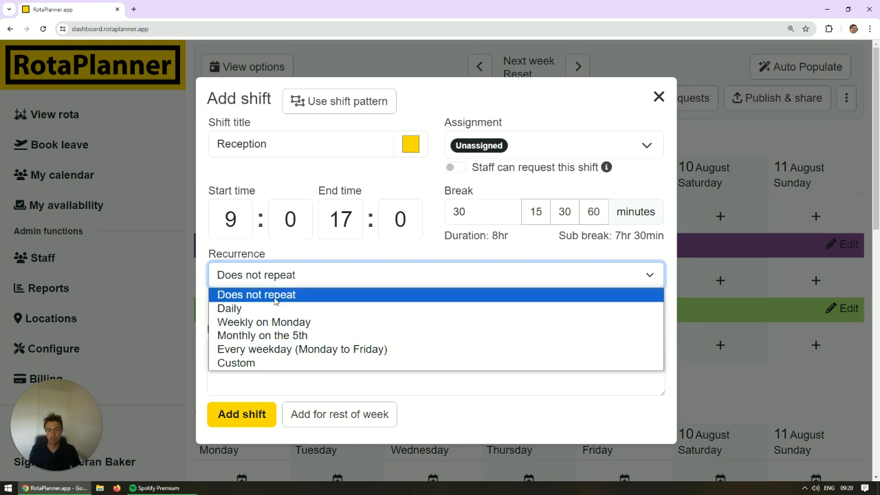
click(273, 352)
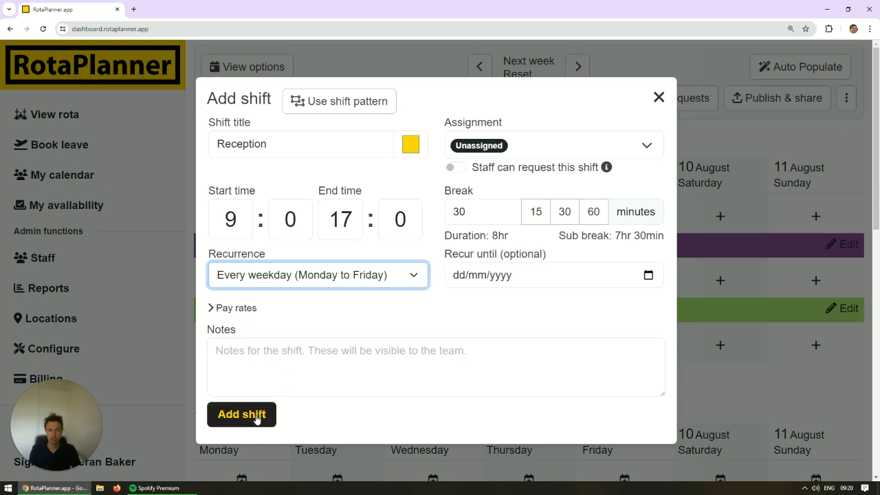
click(543, 146)
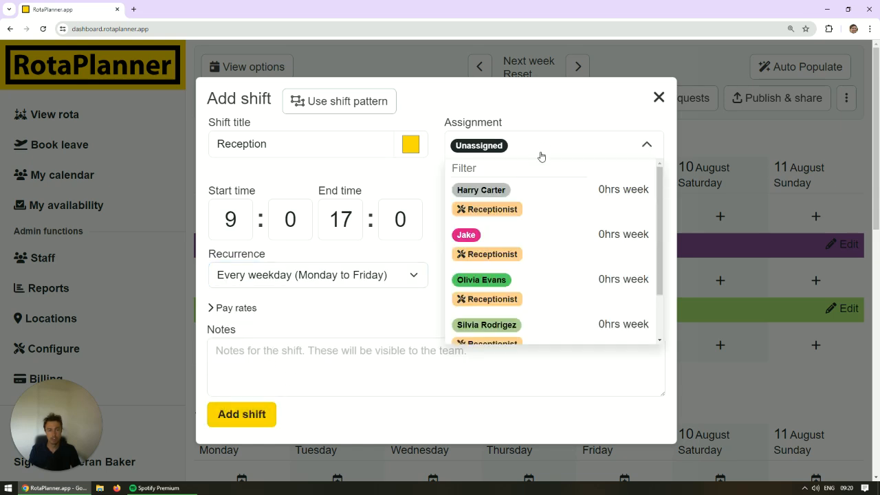
click(542, 156)
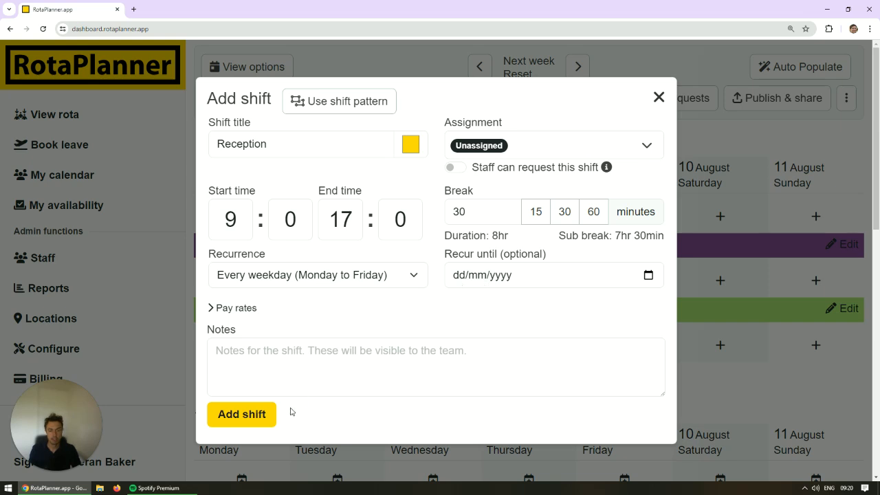
click(241, 414)
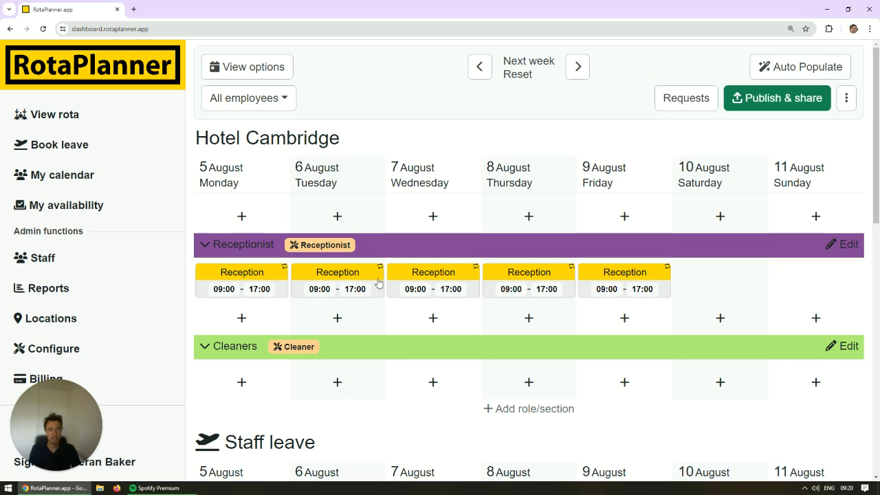
Check the recurring Reception shifts in the weeks of 12 and 19 August, and return to the week of 5 August.
click(577, 68)
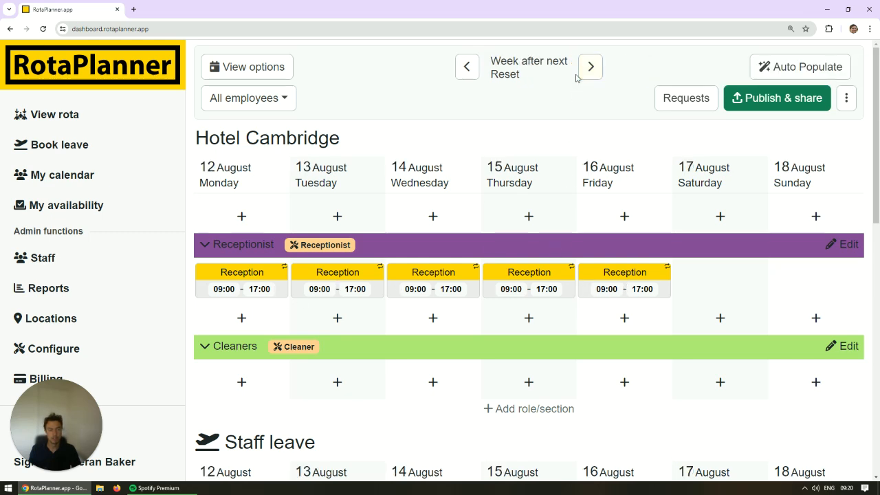
click(587, 73)
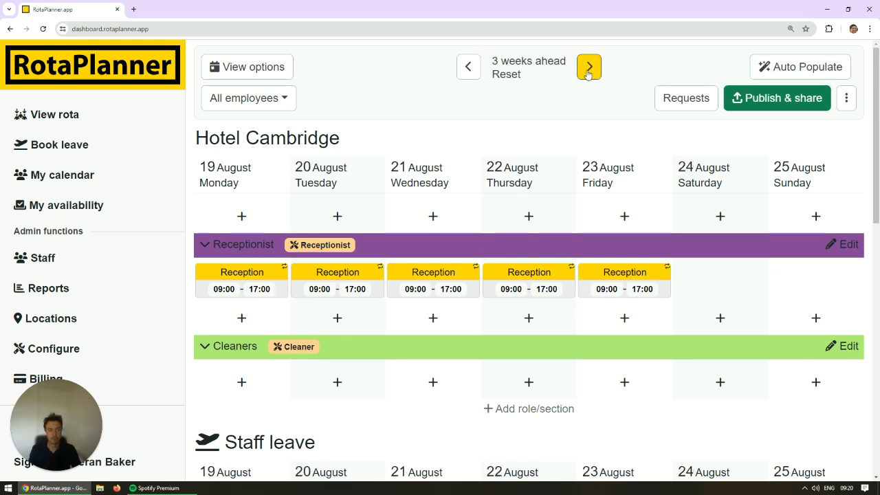
click(509, 75)
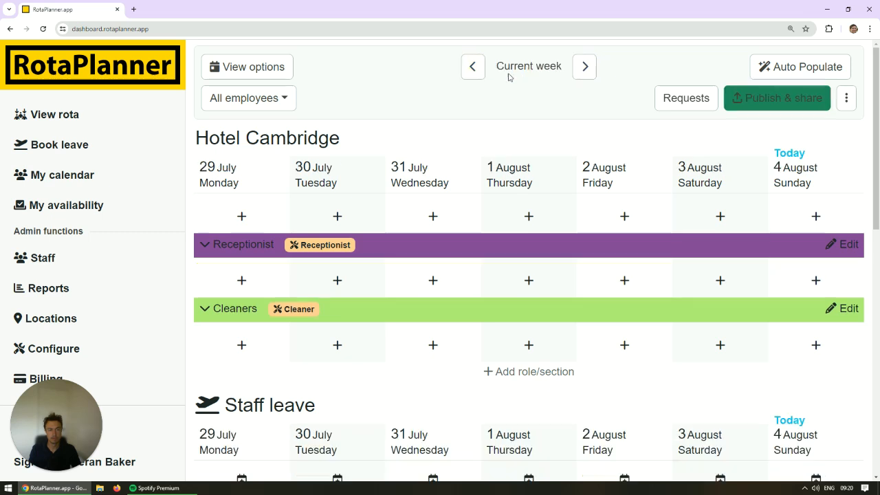
click(585, 67)
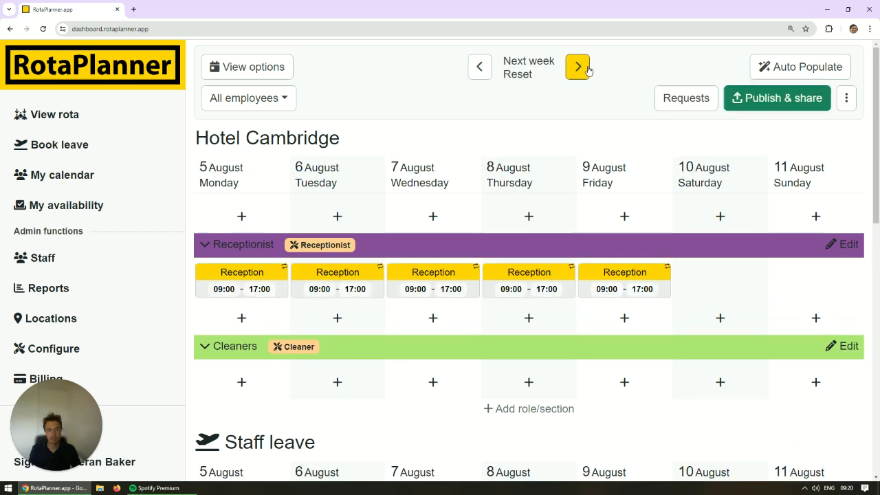
Assign only the Monday 5 August Reception shift to the newly added receptionist and save the change.
click(275, 284)
click(707, 261)
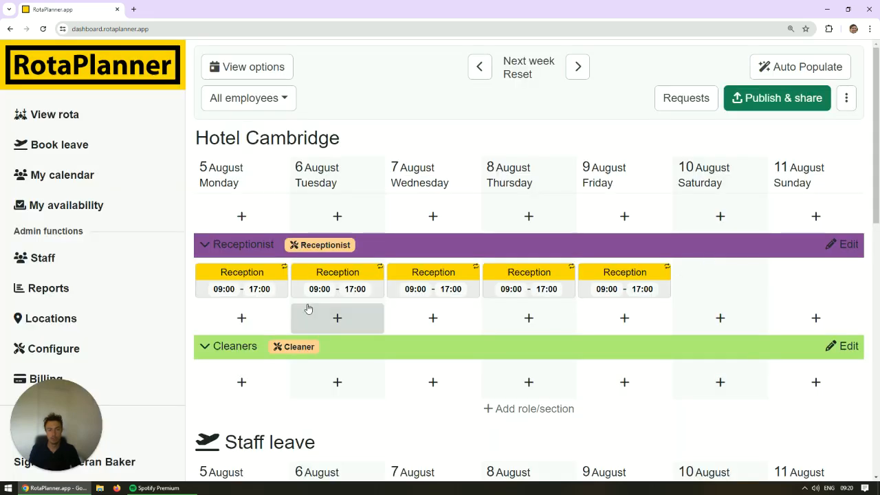
click(271, 279)
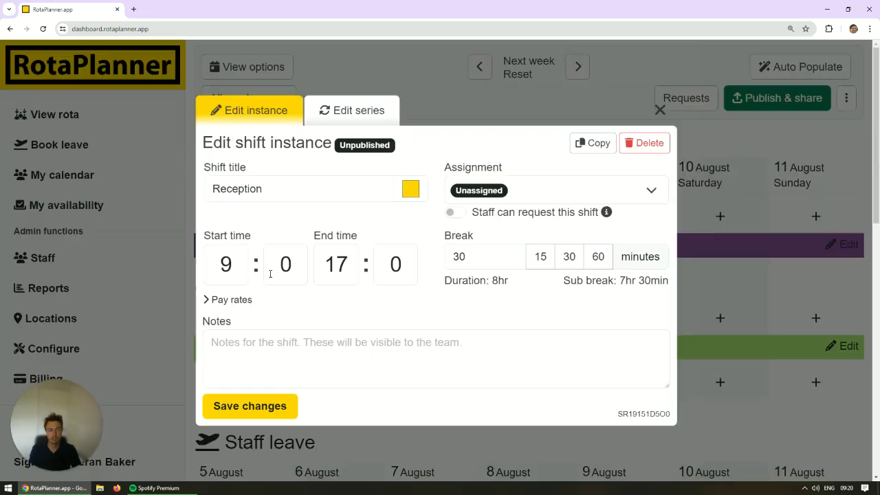
click(584, 191)
click(535, 286)
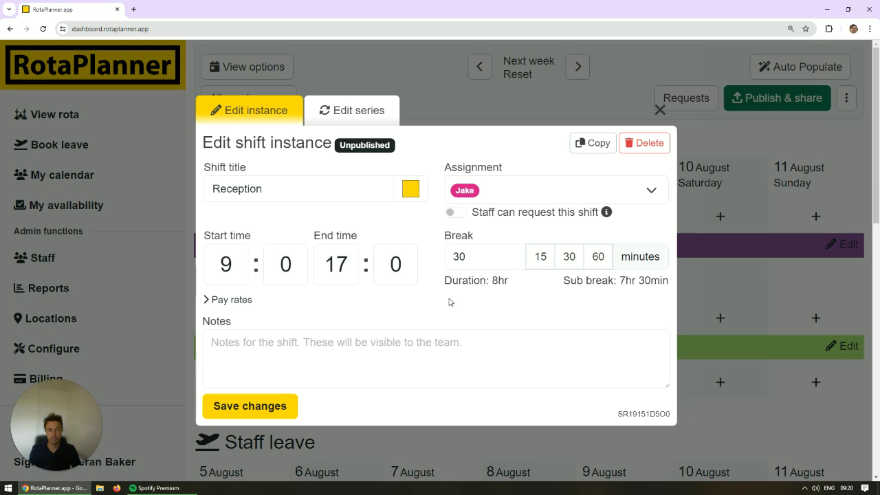
click(292, 405)
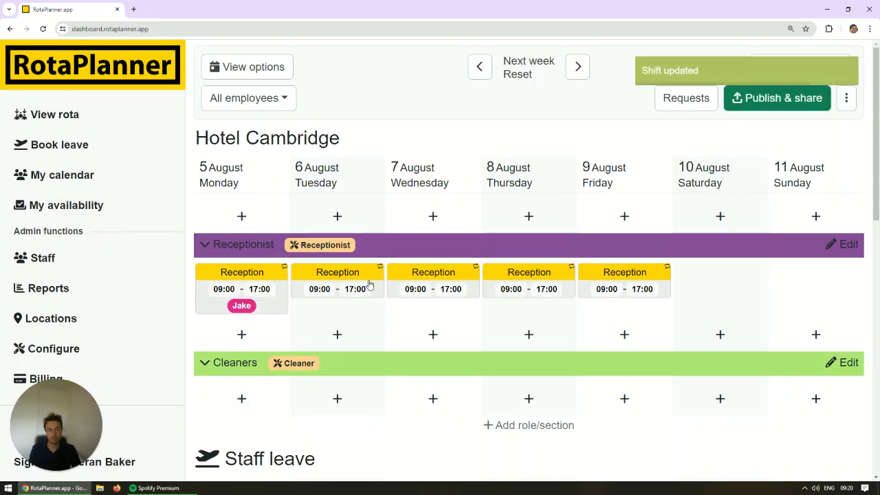
Assign only the Tuesday 6 August Reception shift to the first receptionist in the assignment list and save it.
click(370, 282)
click(543, 196)
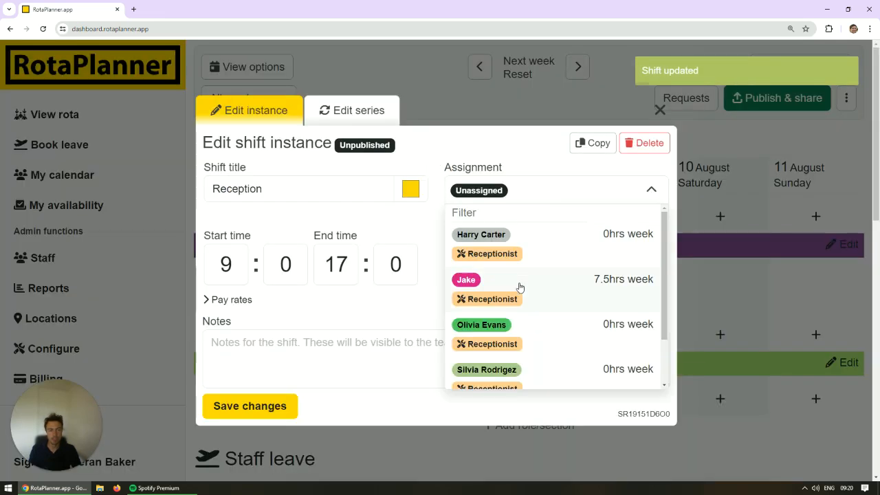
click(539, 248)
click(277, 407)
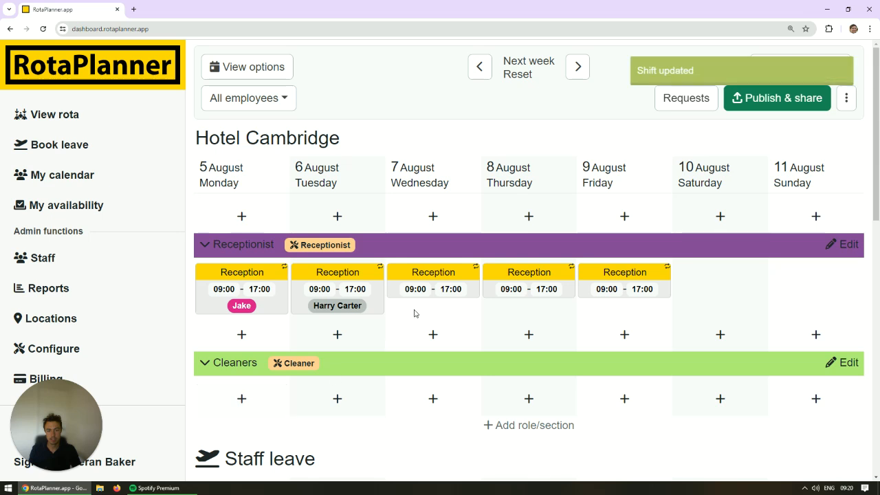
Assign only the Wednesday 7 August Reception shift to the third receptionist in the assignment list and save it.
click(413, 310)
click(542, 193)
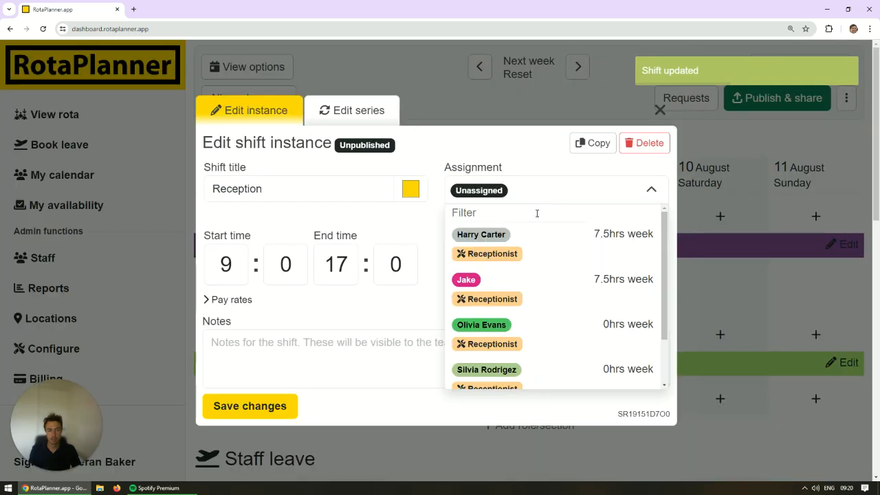
click(528, 325)
click(261, 412)
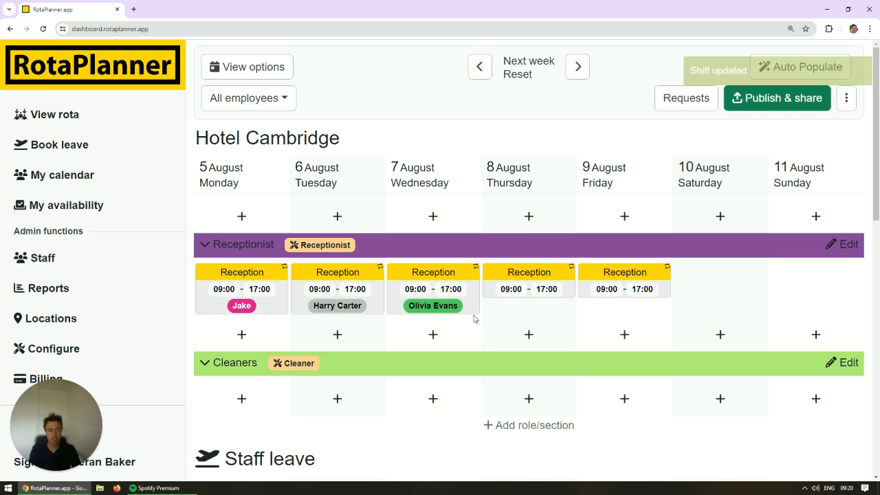
Assign the whole recurring Reception series to the newly added receptionist, starting from the Thursday 8 August shift, and update the recurrence.
click(250, 337)
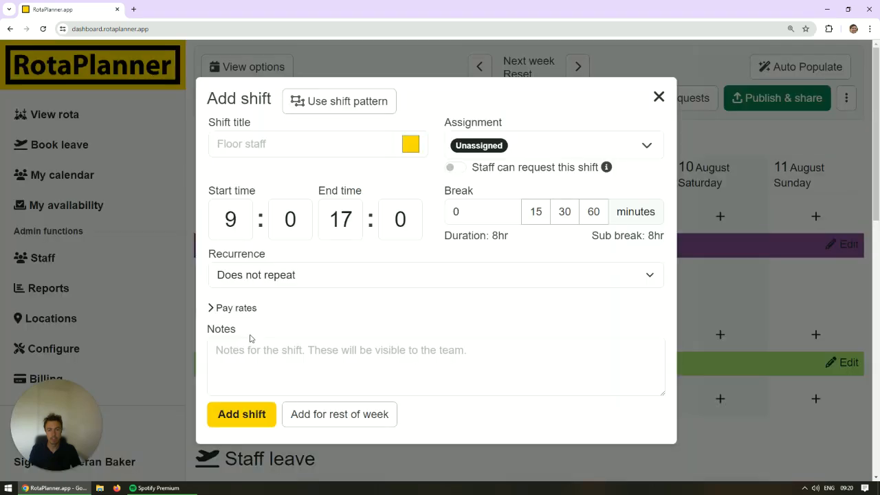
click(705, 323)
click(550, 295)
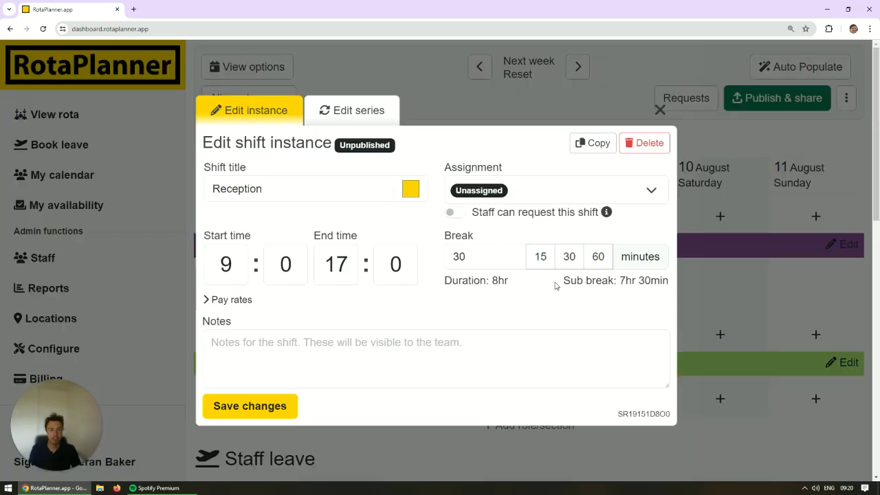
click(346, 114)
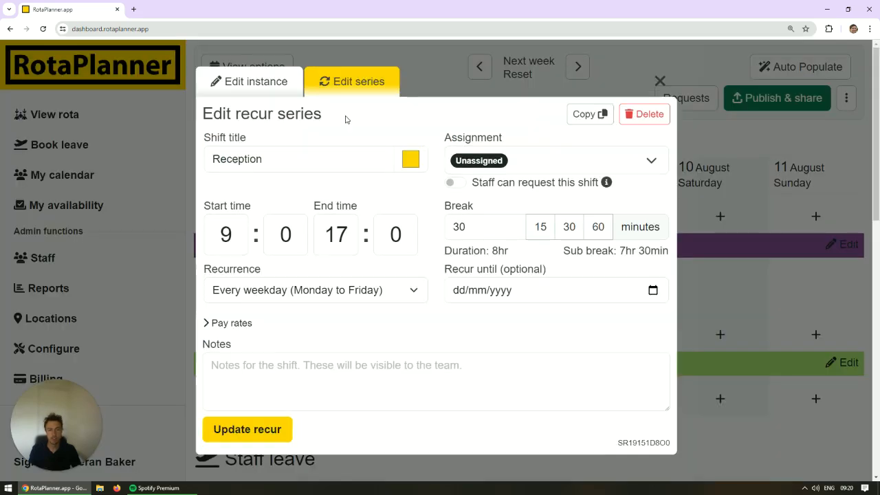
click(548, 162)
click(541, 265)
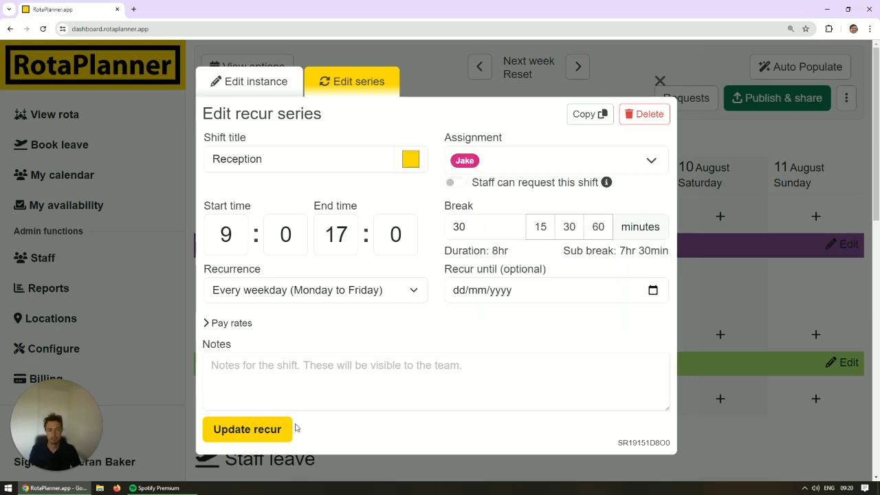
click(274, 430)
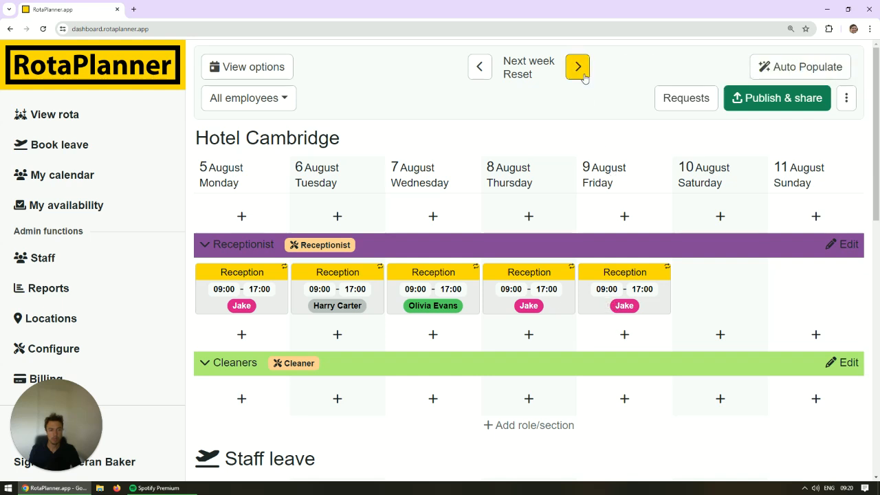
Review the Reception shifts for the week of 12 August and inspect the series' optional end date without setting one.
click(578, 66)
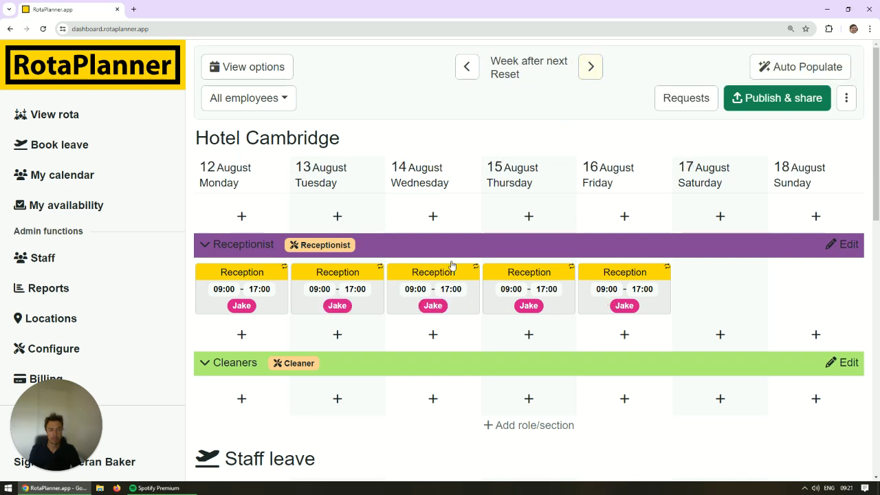
click(558, 313)
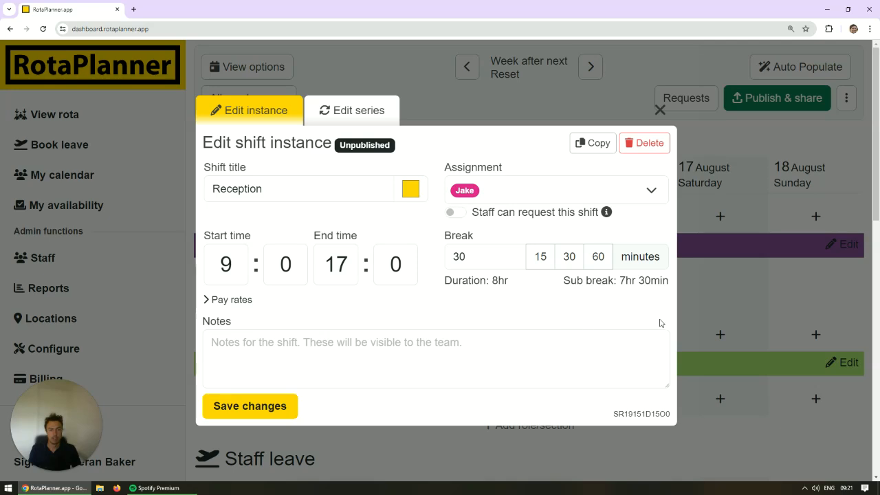
click(347, 112)
click(546, 296)
click(652, 291)
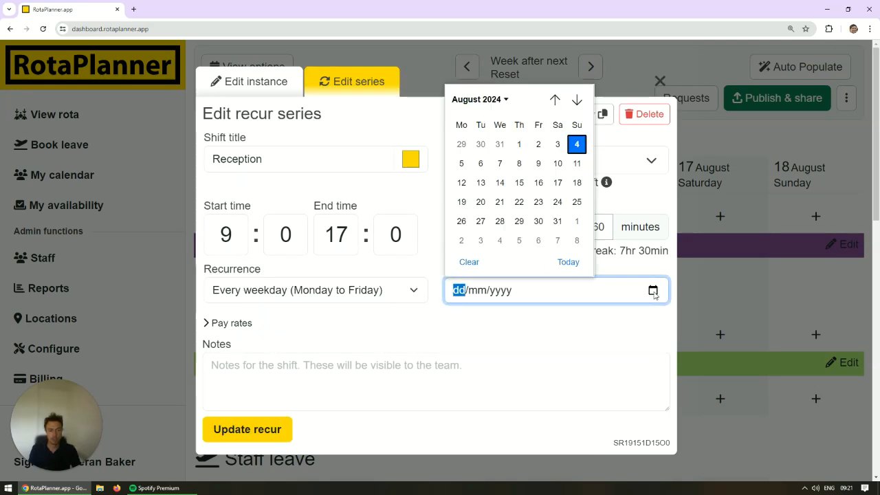
click(576, 324)
click(707, 317)
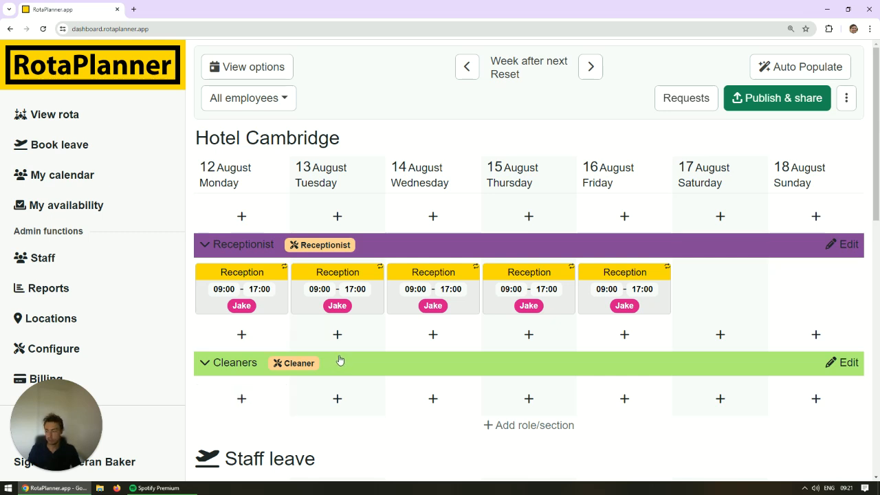
Review the publishing, share link, PDF and CSV export options for the week of 12 August without publishing the shifts.
click(748, 99)
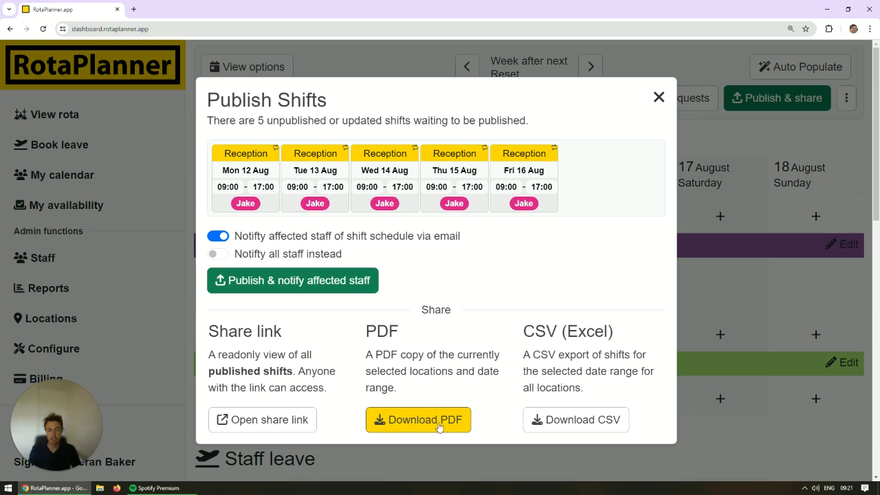
click(565, 422)
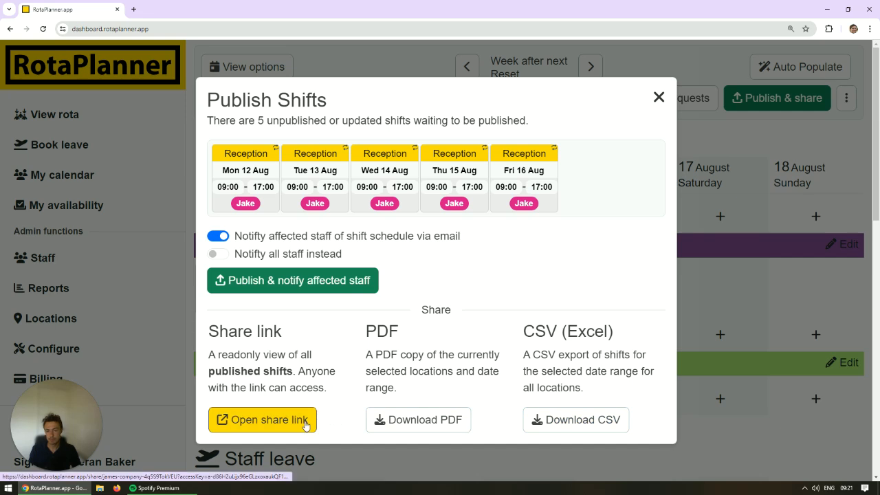
click(716, 291)
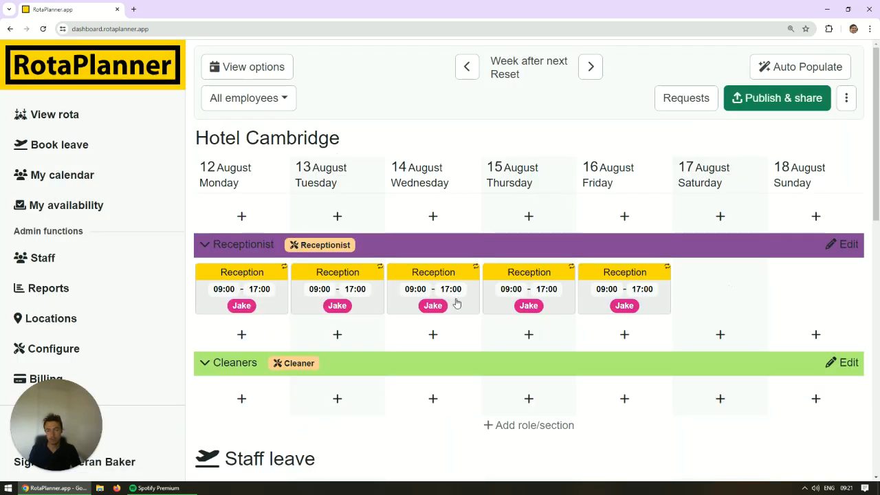
Inspect the email field and the invite and access settings of the third employee in the staff list, and return to the rota.
click(101, 260)
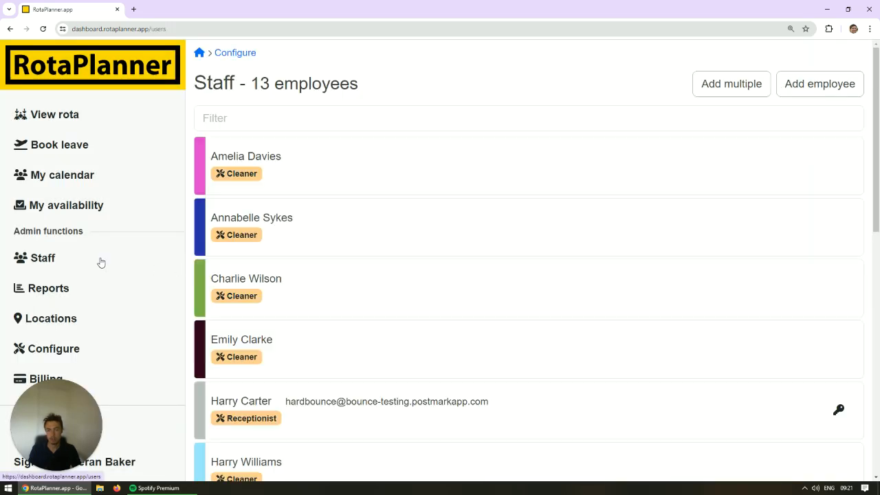
click(319, 279)
click(244, 216)
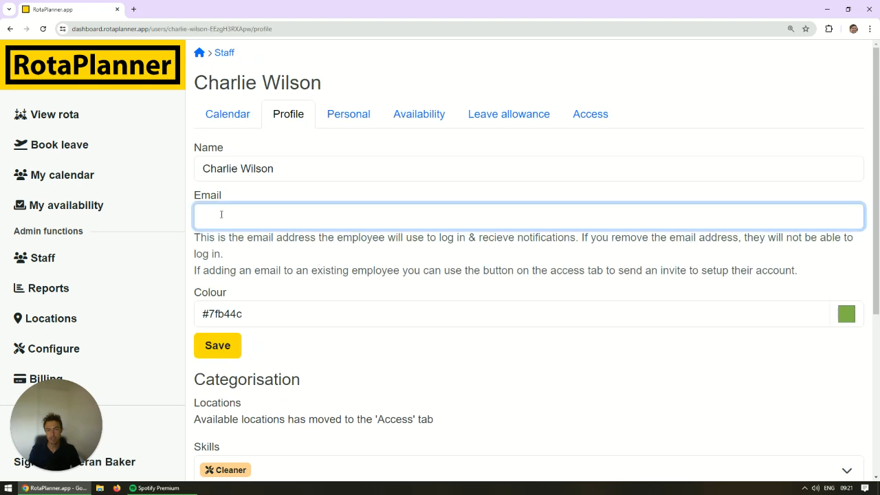
click(597, 119)
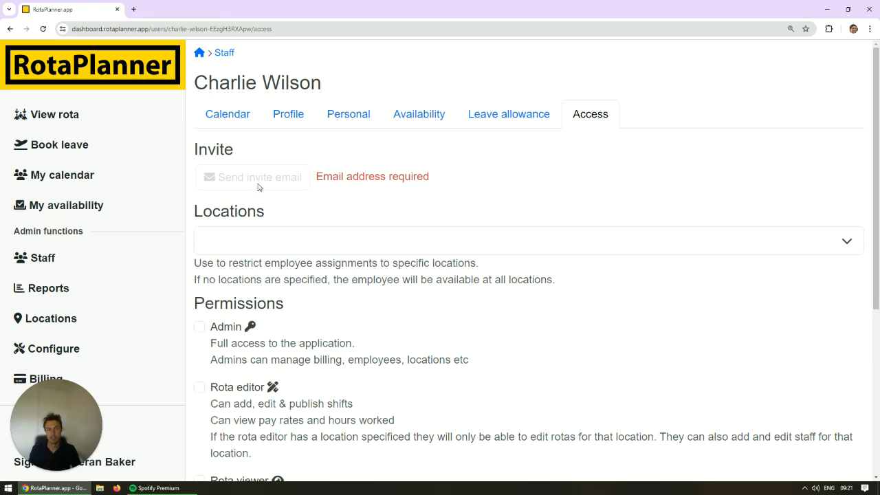
click(119, 77)
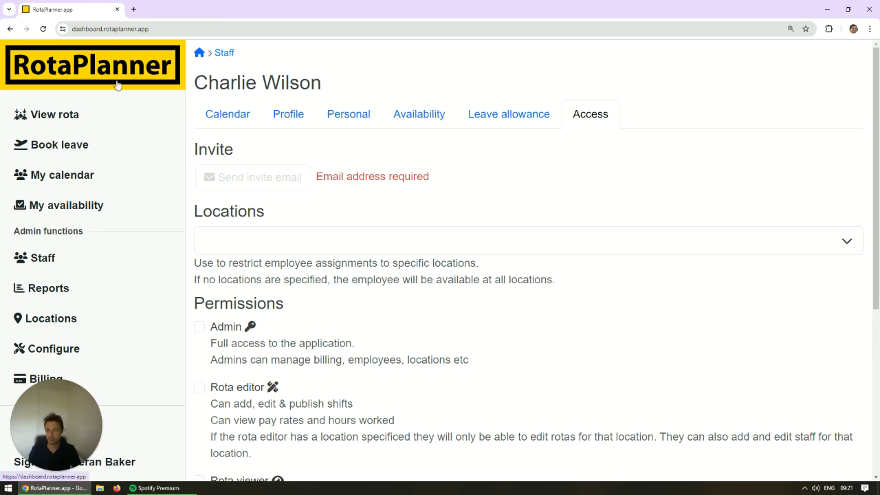